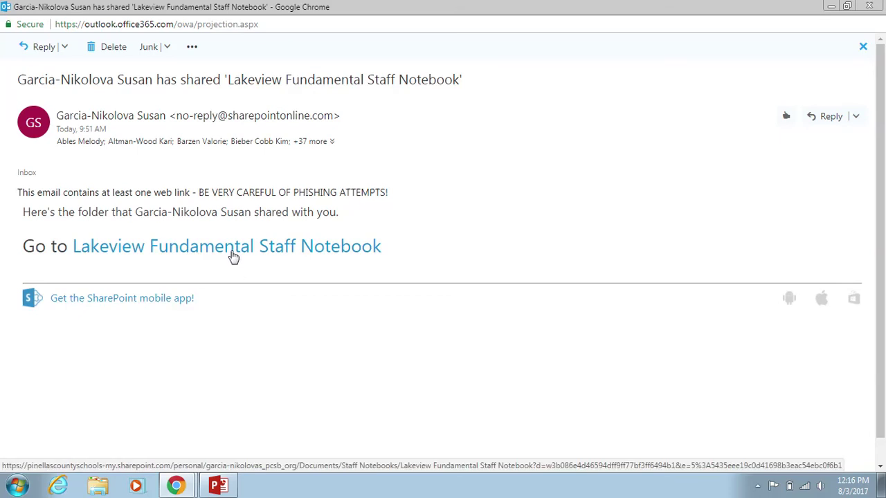
Open the Lakeview Fundamental Staff Notebook link from the email and widen the section list
click(233, 250)
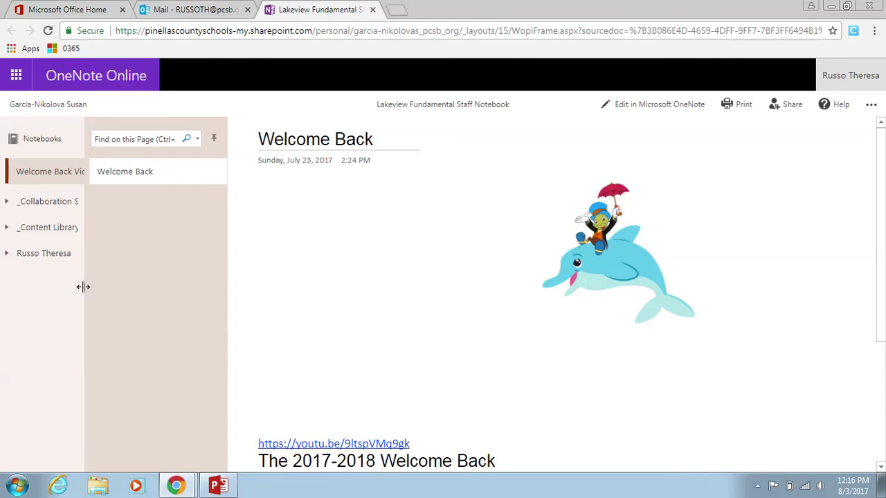
drag(86, 291, 106, 291)
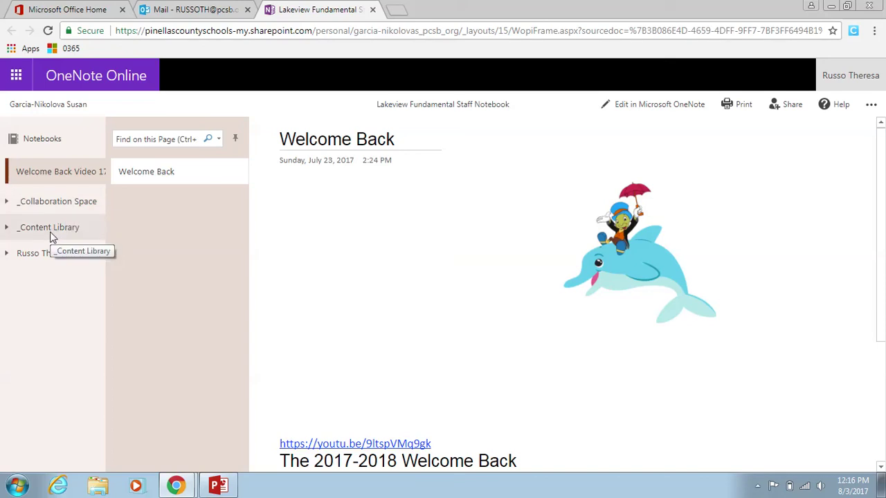
Expand the _Content Library section group, then collapse it again
click(8, 232)
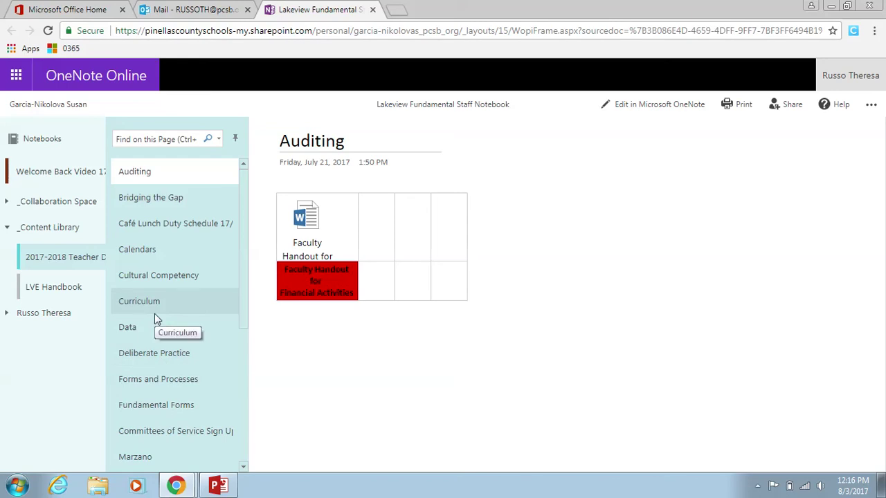
click(7, 229)
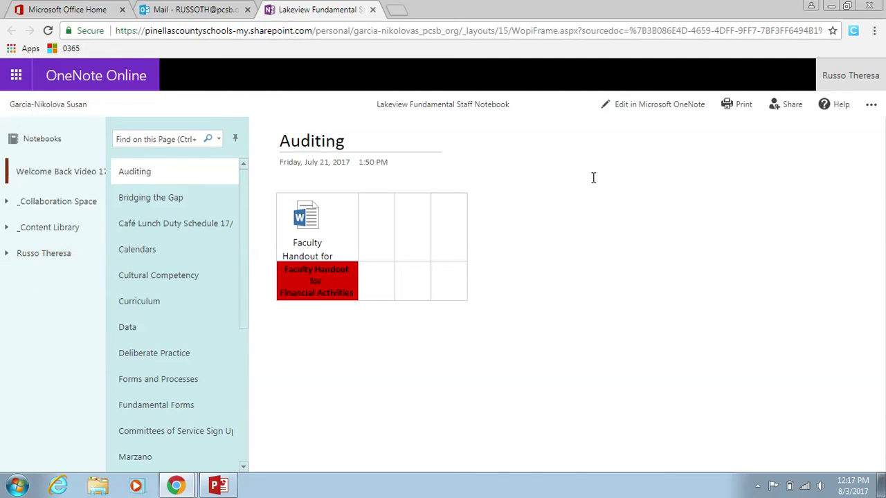
Open the staff notebook in desktop OneNote, accepting the security notice
click(637, 108)
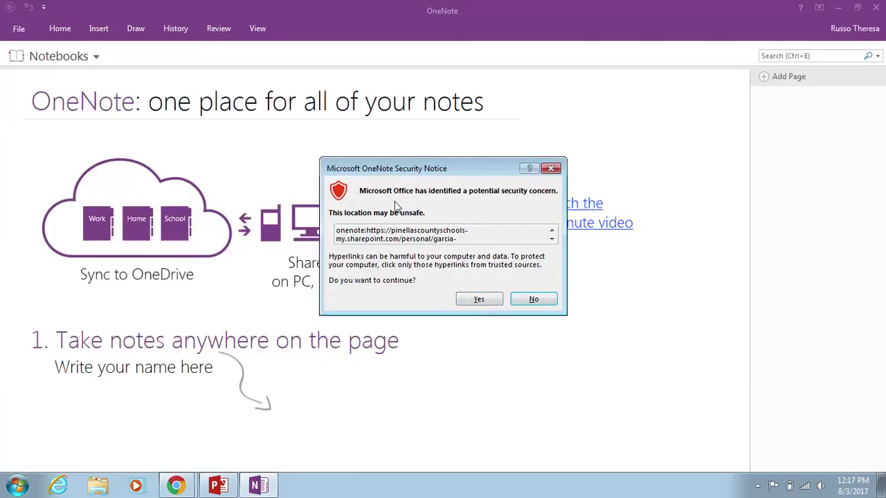
click(478, 304)
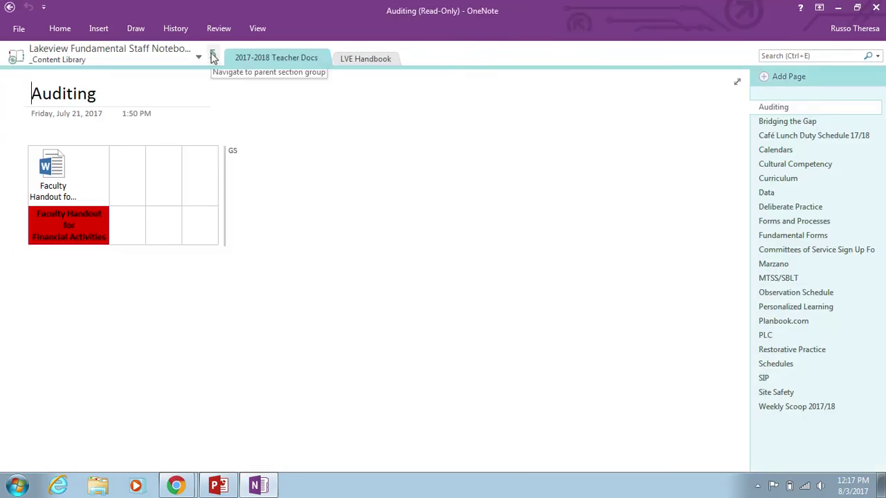
Browse Welcome Back Video 17-18 and _Collaboration Space, ending at the notebook's top level
click(214, 58)
click(289, 61)
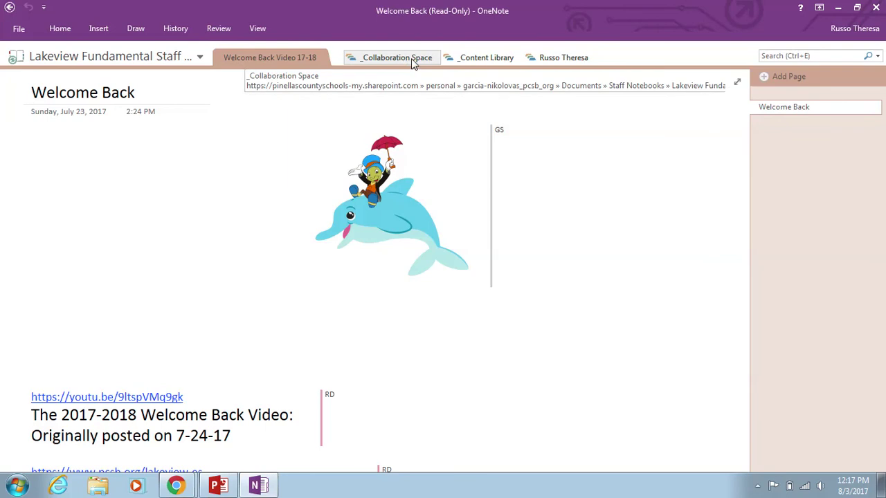
click(405, 61)
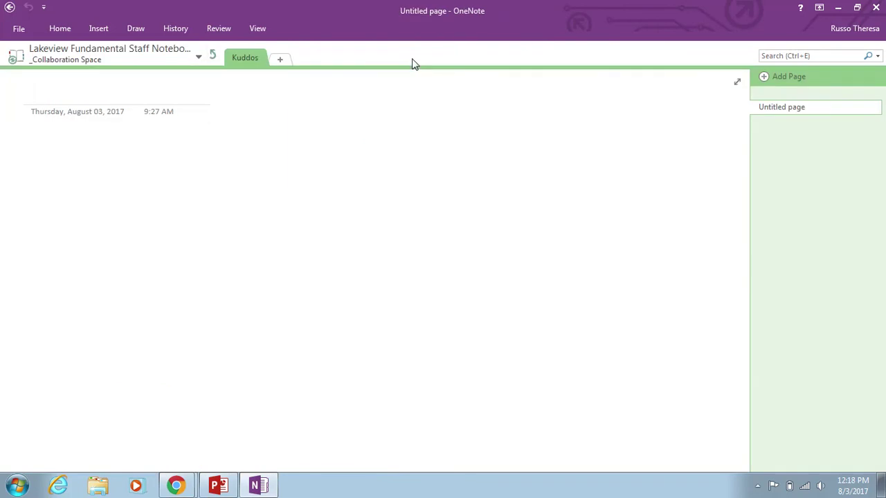
click(214, 57)
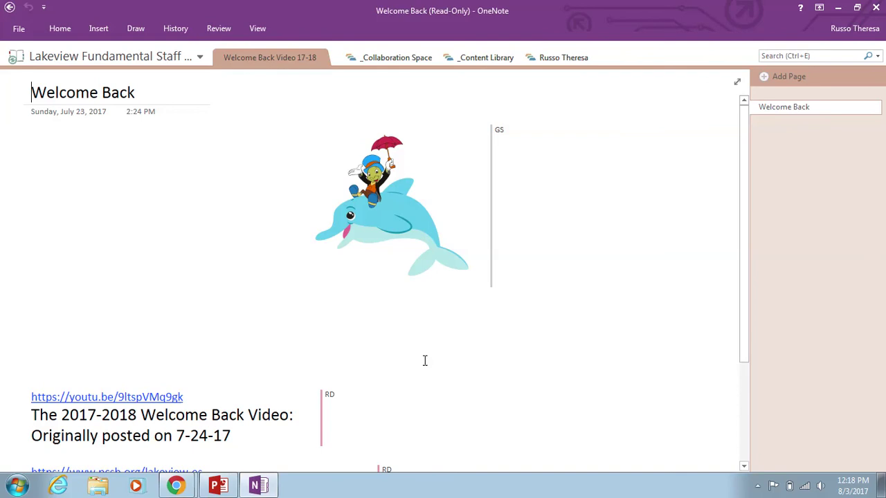
mouse_move(258, 486)
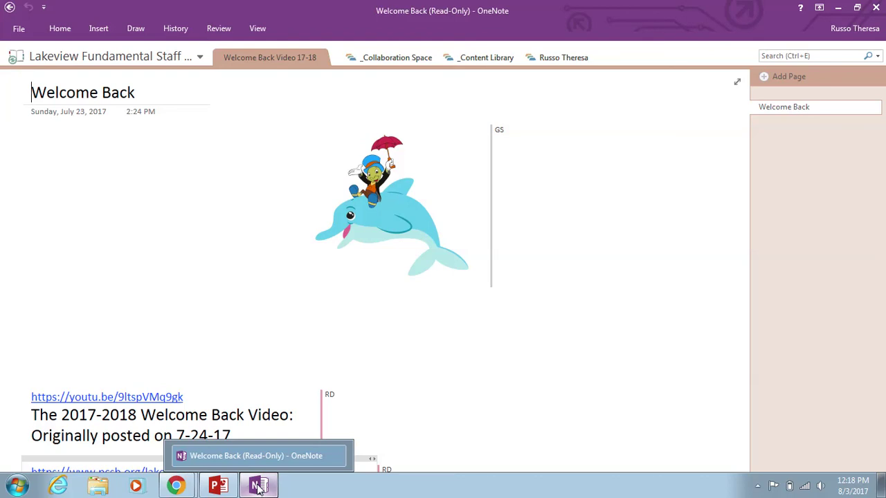
Pin OneNote to the taskbar via its taskbar button's right-click menu
right_click(257, 486)
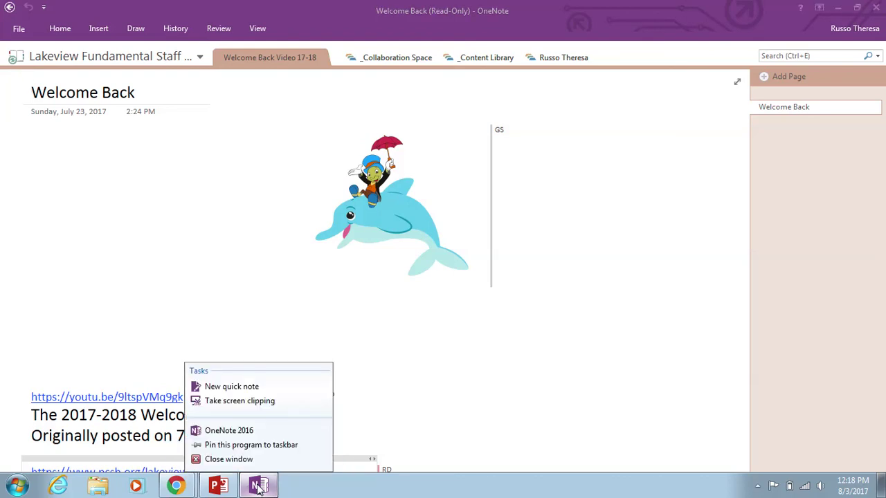
click(256, 447)
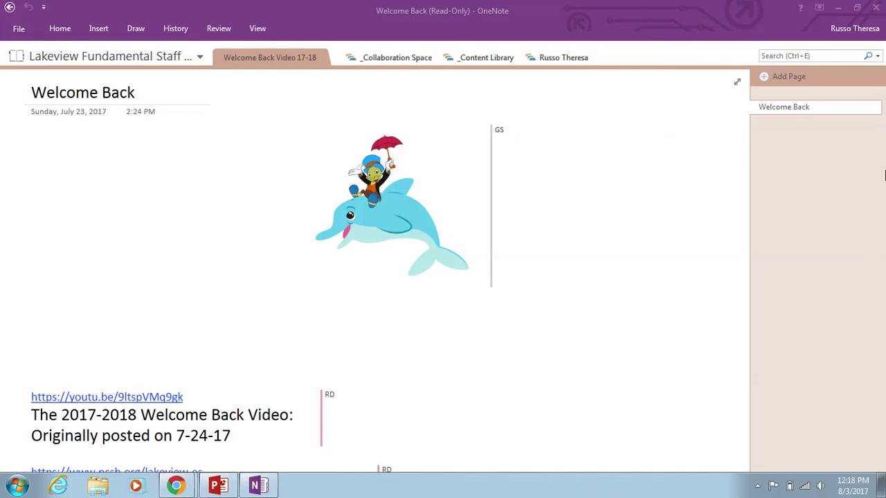
Close desktop OneNote, the 'All done' message, Chrome and the email window
click(875, 8)
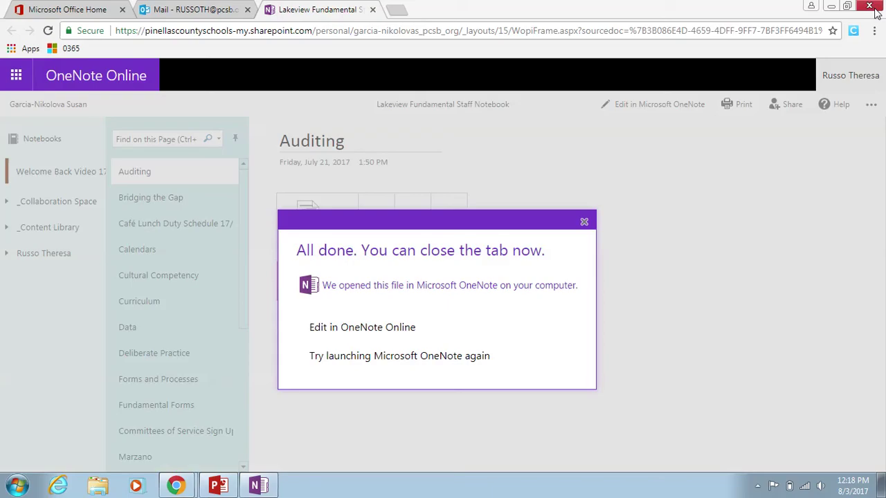
click(585, 227)
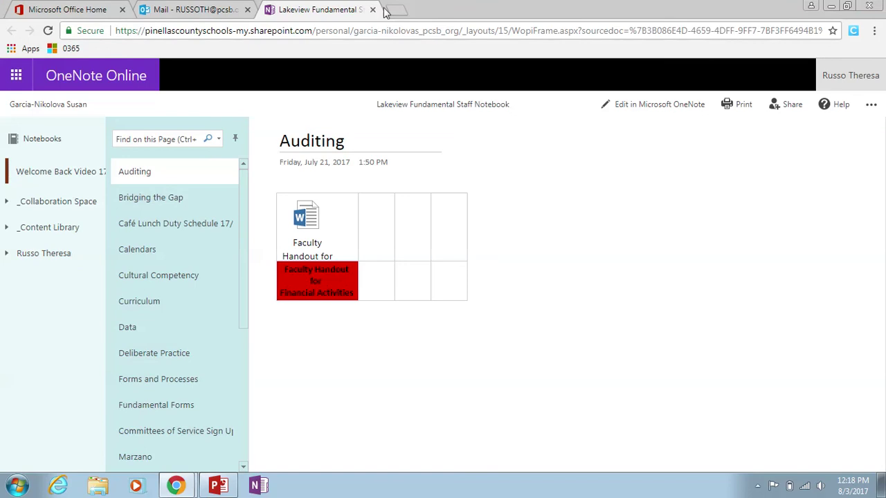
click(871, 7)
click(506, 110)
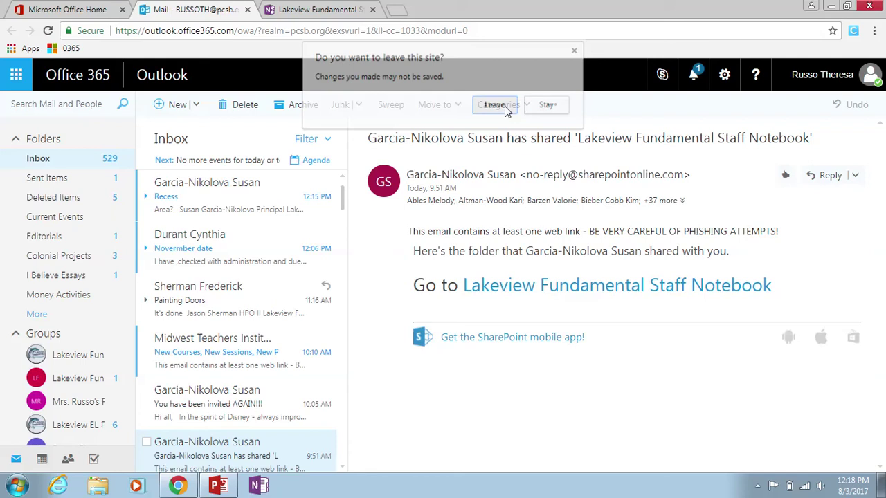
click(871, 7)
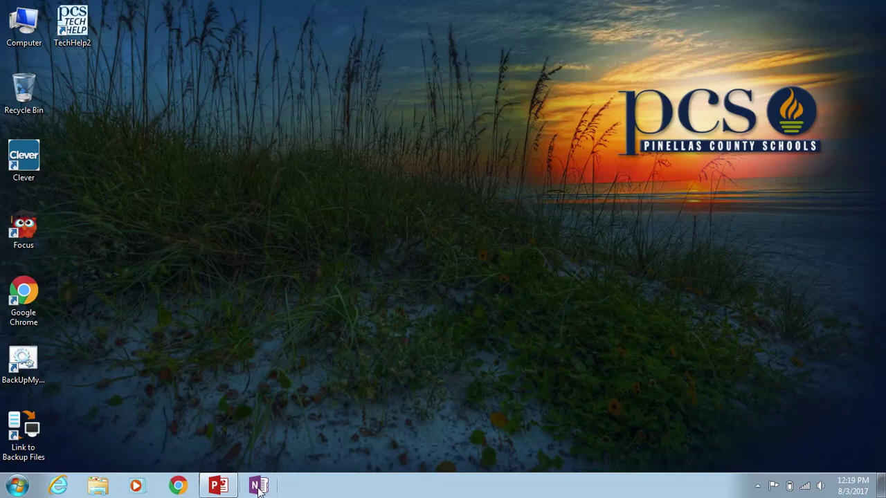
Relaunch OneNote from the pinned taskbar button and check _Content Library twice before returning up
click(259, 486)
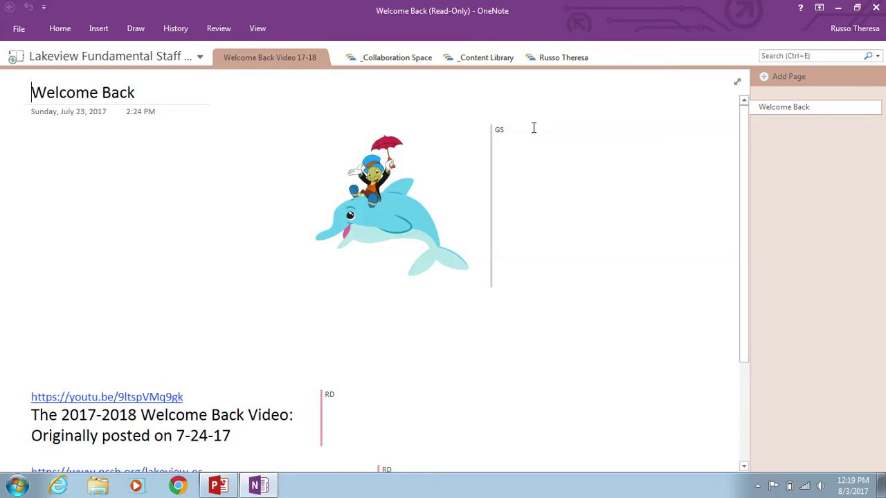
click(481, 61)
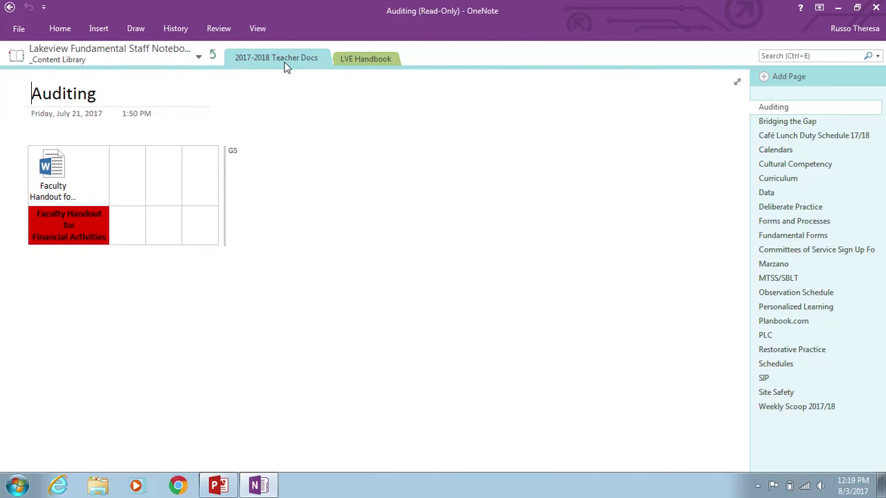
click(214, 55)
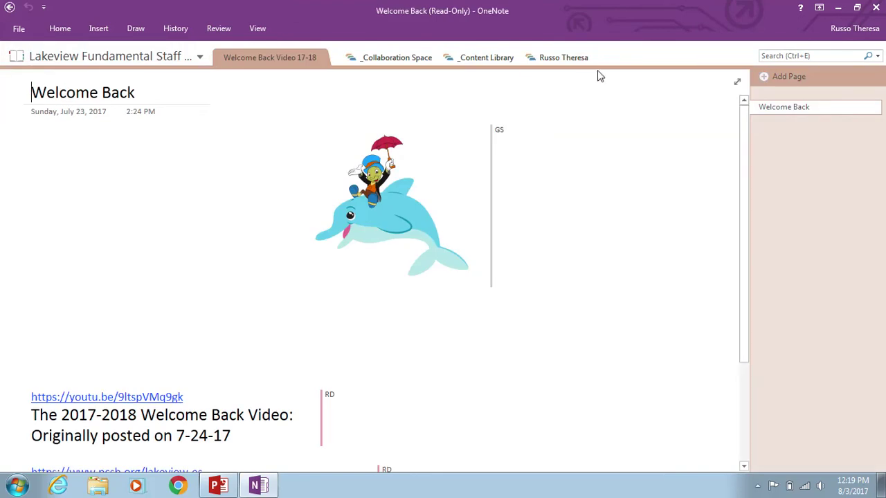
click(504, 61)
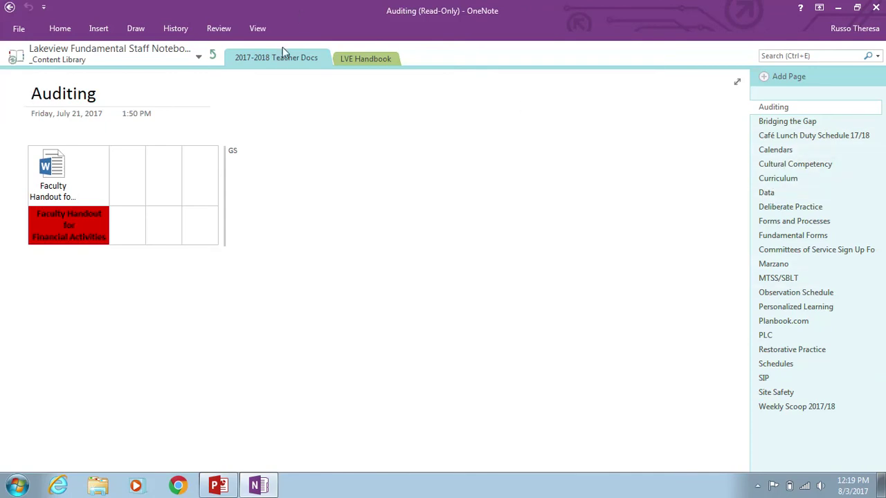
click(212, 58)
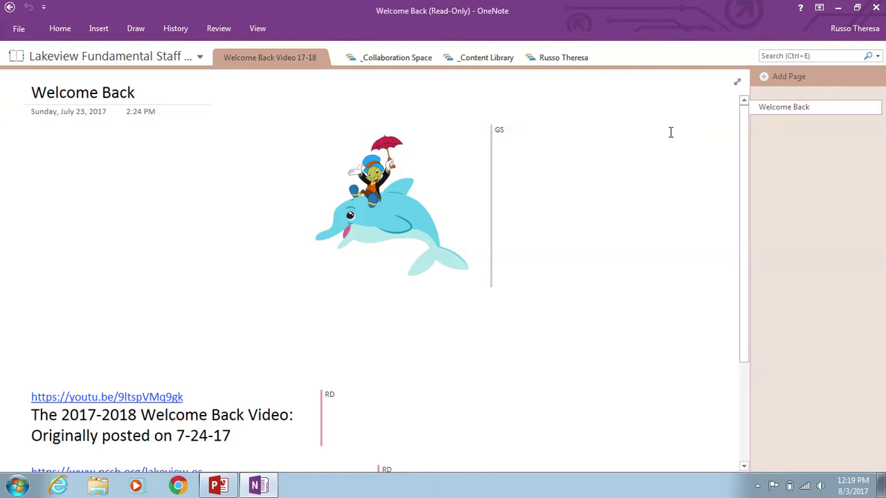